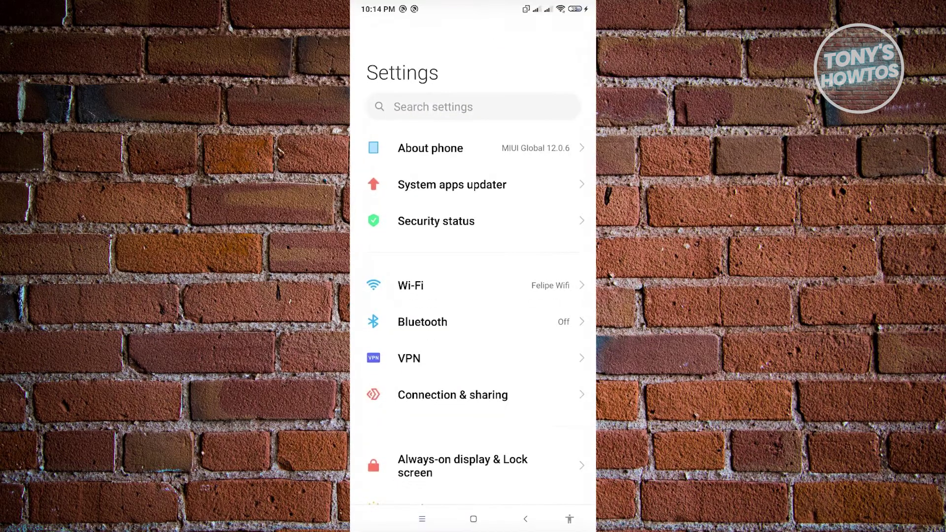
scroll(473, 296, "down", 5)
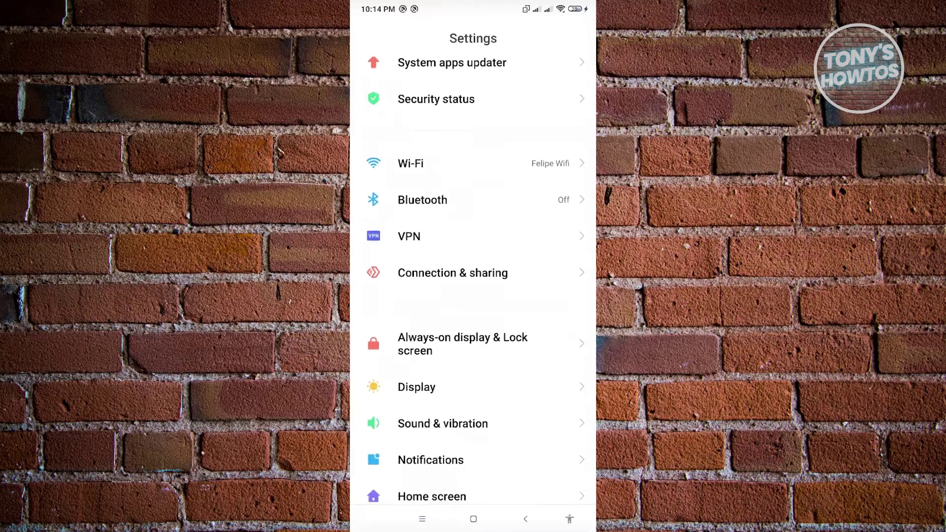
scroll(473, 295, "down", 5)
scroll(473, 296, "down", 3)
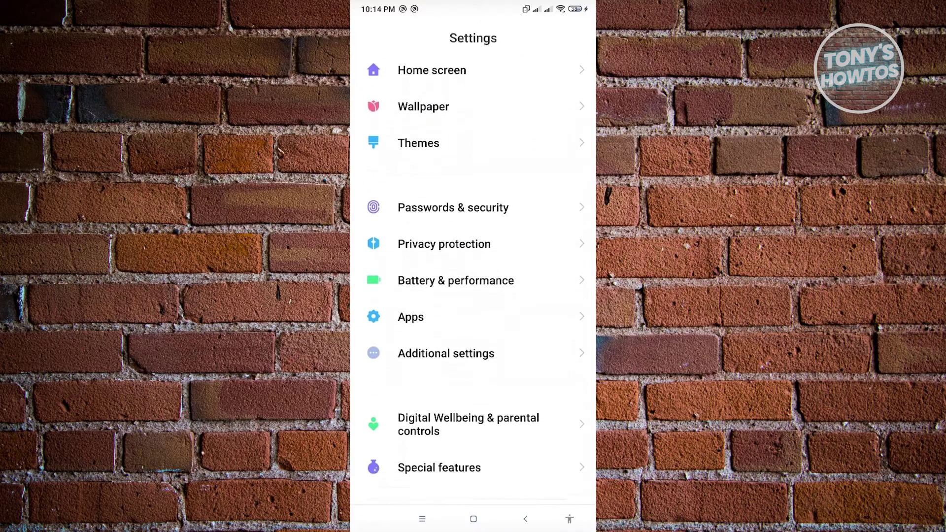
Open Apps > Manage apps and start a search in the 411-app list
left_click(473, 295)
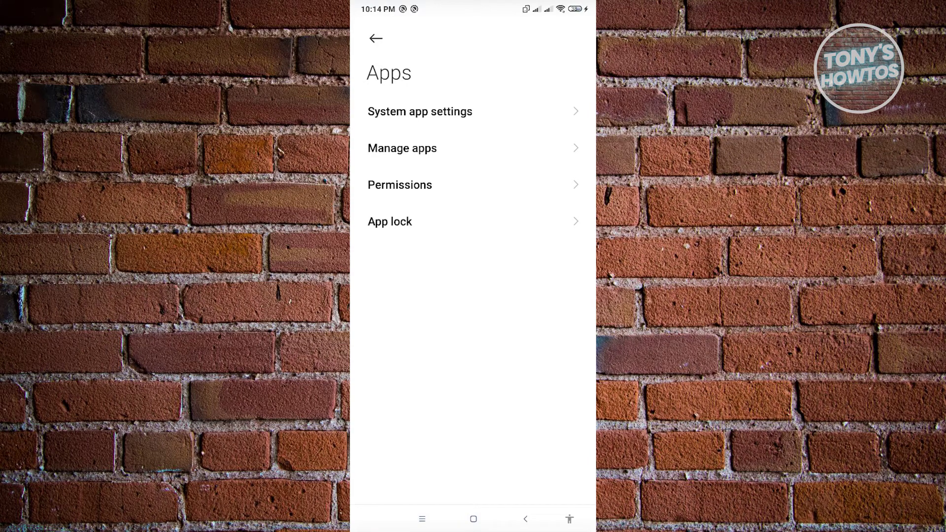
left_click(473, 147)
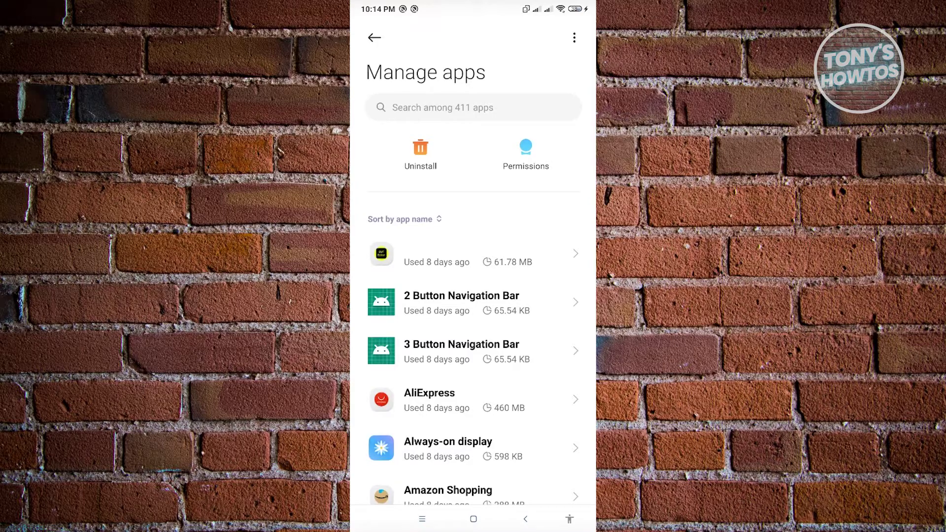
left_click(473, 107)
type("i")
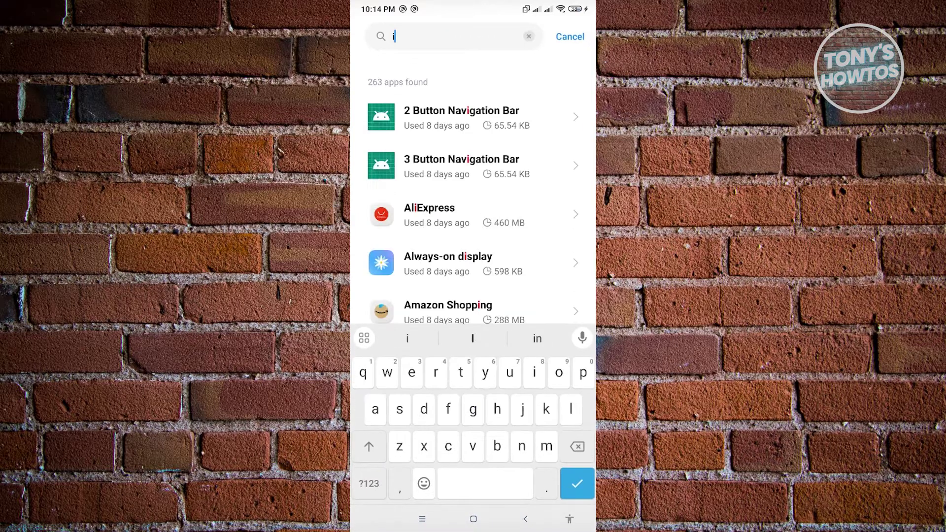
type("nstr")
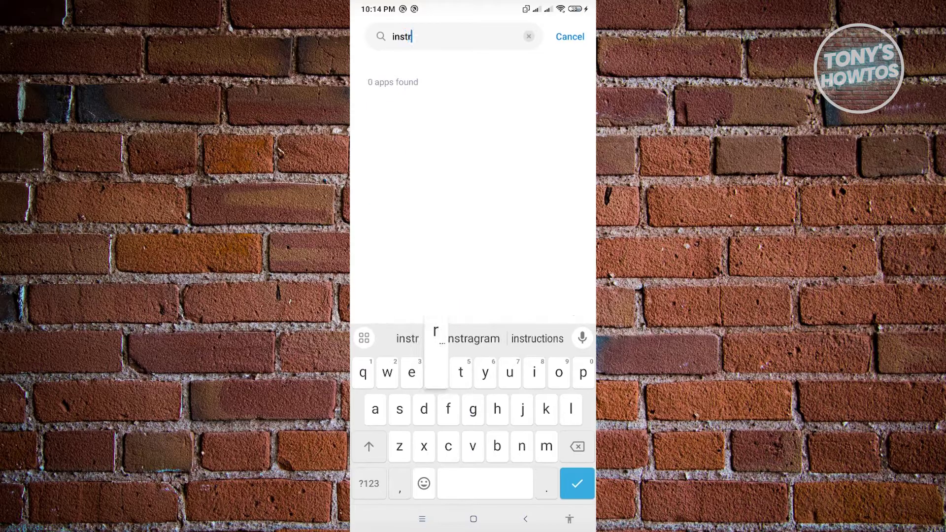
Search 'inst' and open Instagram's App info notification settings
key("BackSpace")
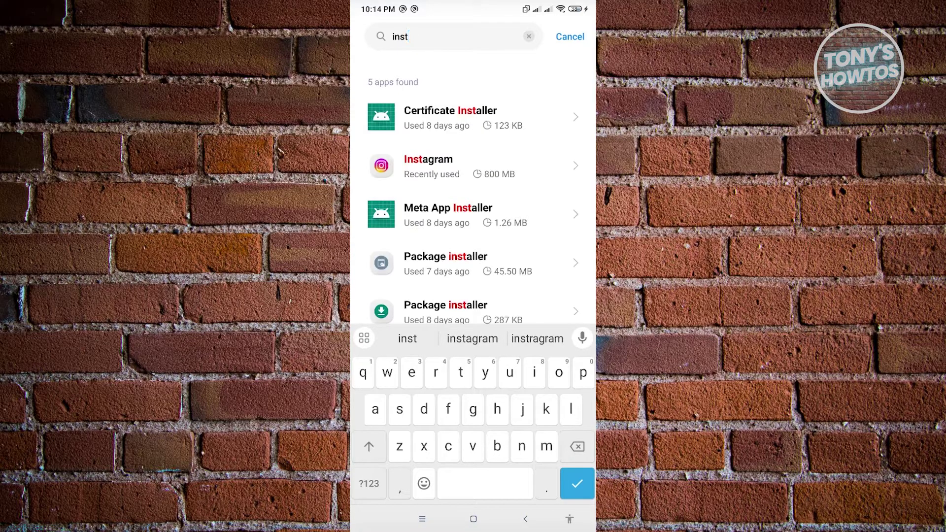
left_click(474, 166)
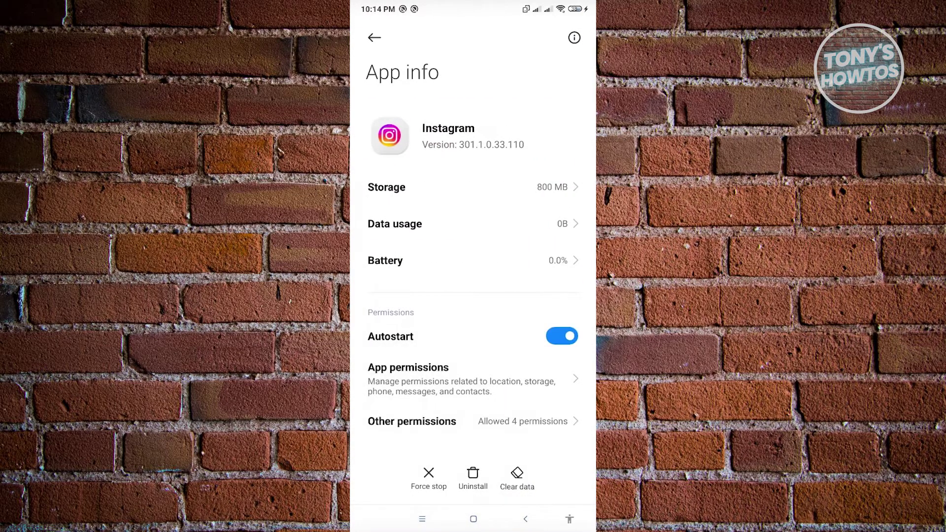
scroll(473, 296, "down", 3)
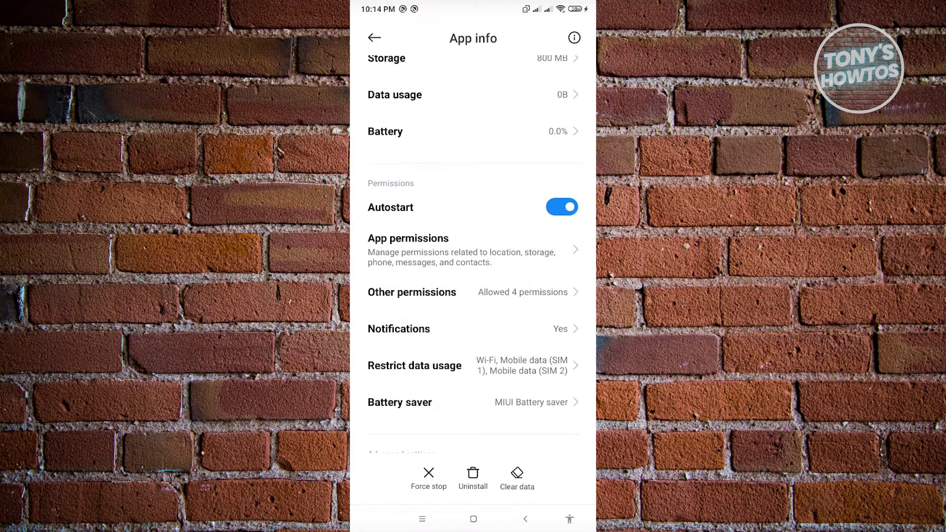
left_click(473, 328)
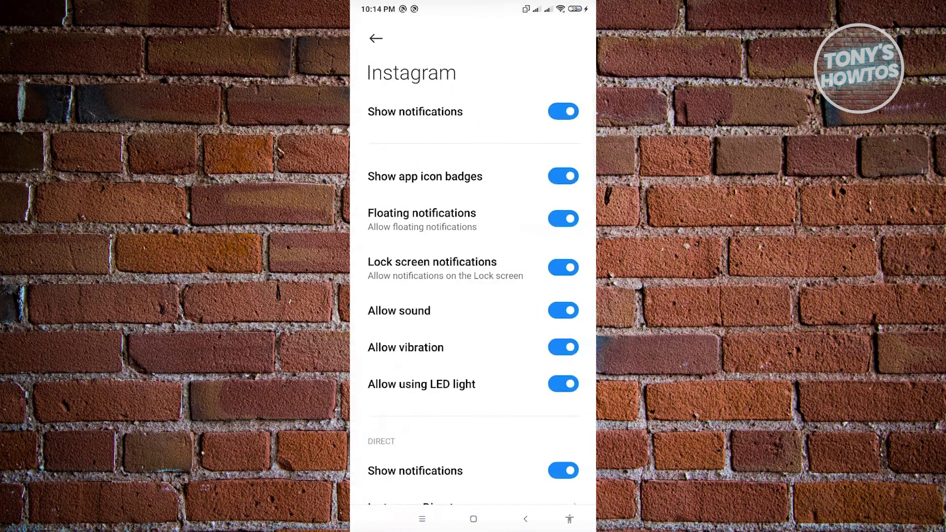
scroll(473, 295, "down", 5)
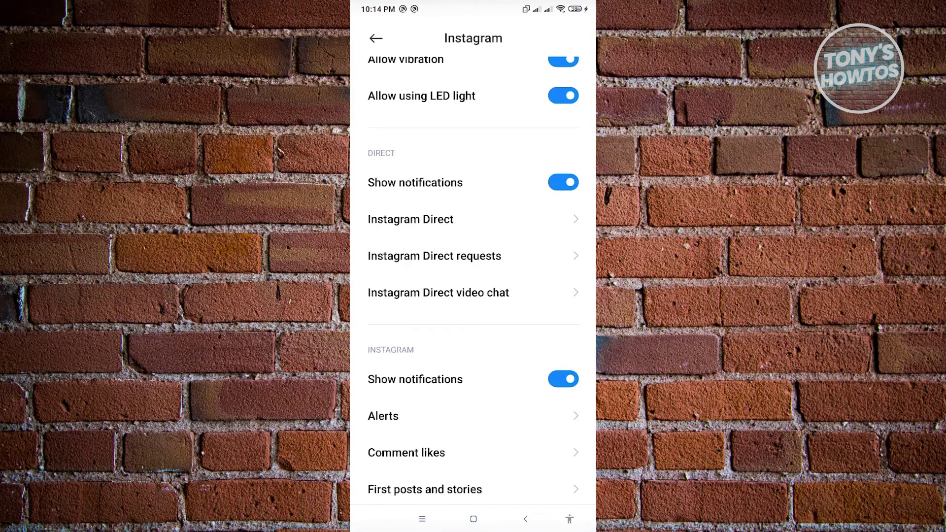
Open the Instagram Direct channel and its Sound picker in Xiaomi Themes Ringtones
left_click(473, 220)
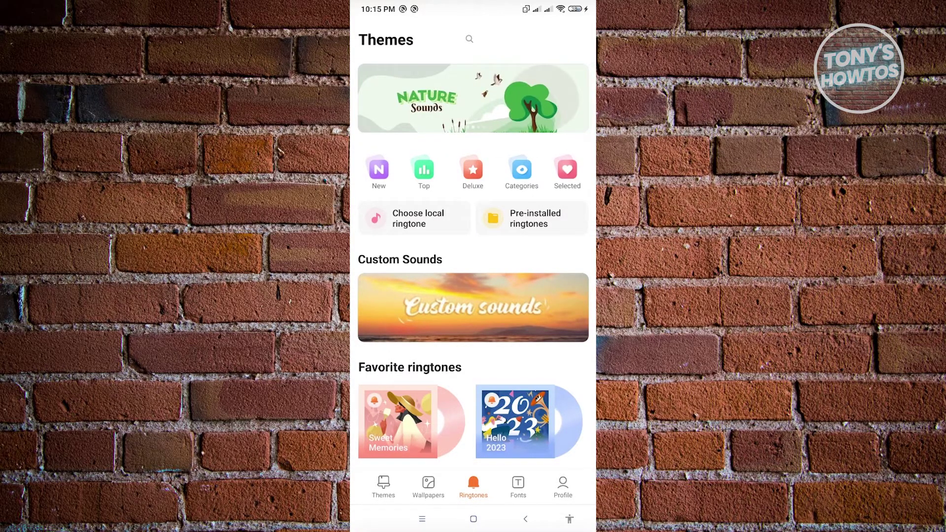
scroll(473, 295, "down", 5)
scroll(473, 296, "down", 5)
scroll(473, 296, "down", 5)
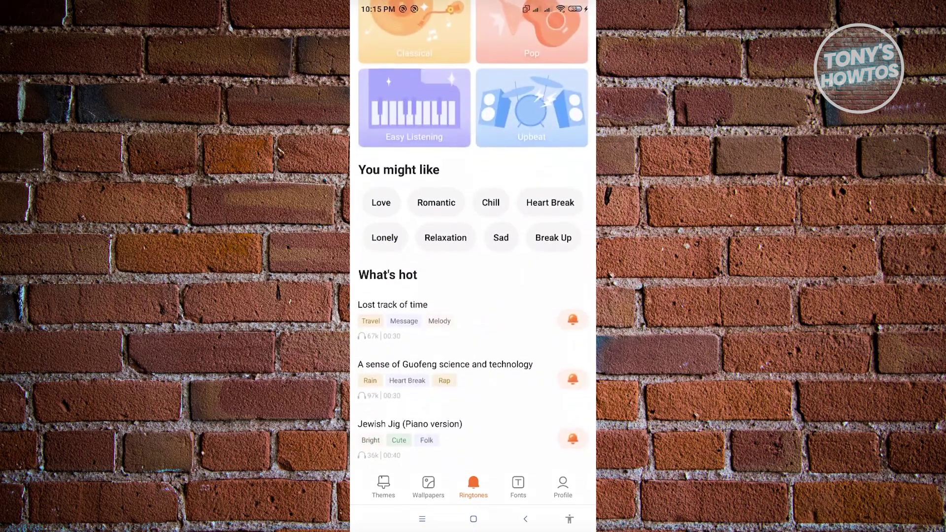
scroll(473, 296, "down", 2)
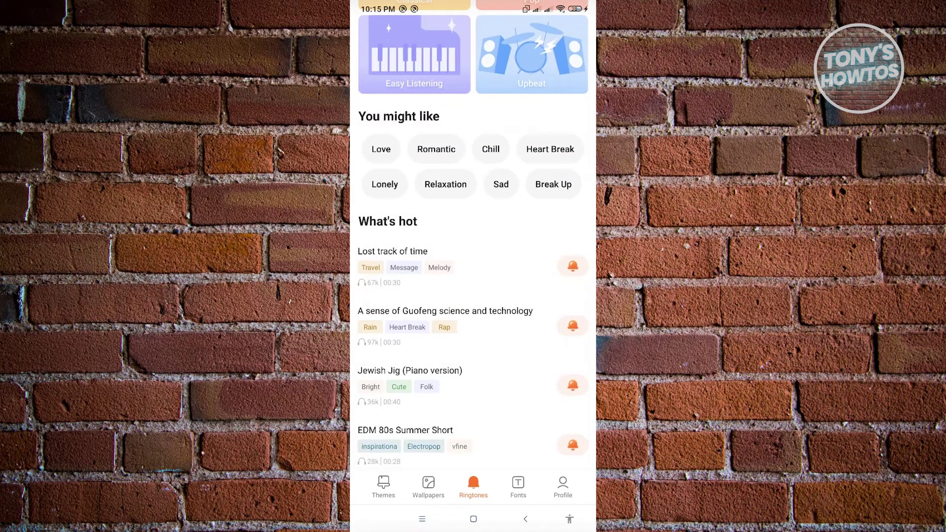
Choose 'Lost track of time' from What's hot as the ringtone
left_click(573, 266)
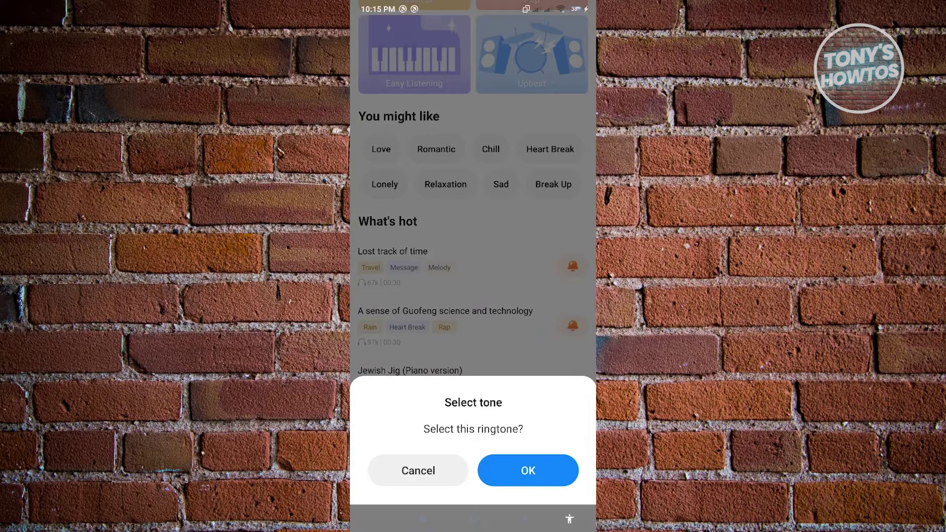
Confirm 'Lost track of time' with OK and let the download start
left_click(528, 470)
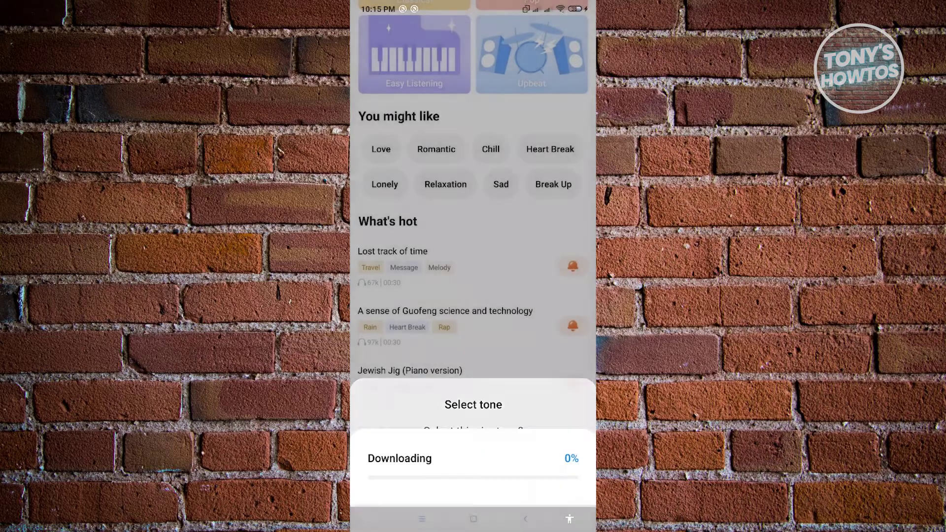